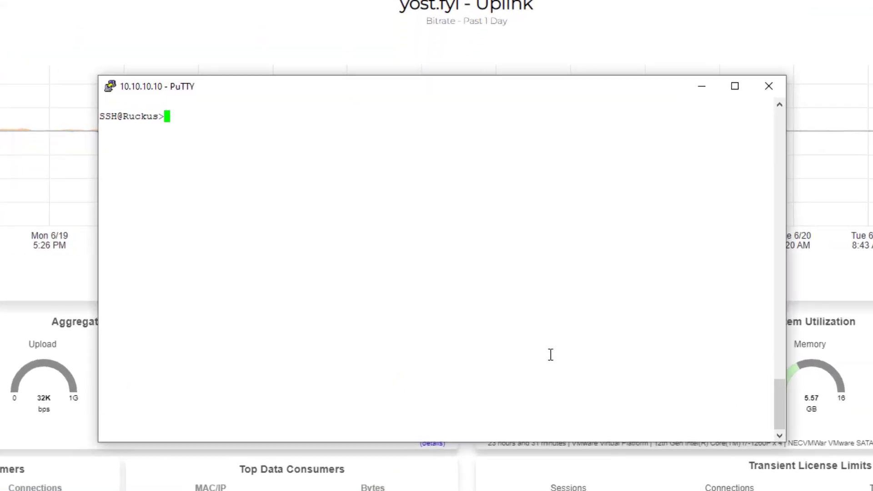
Run 'sh run' and page through the running configuration past the VLAN, aaa and ntp settings.
type("sh run")
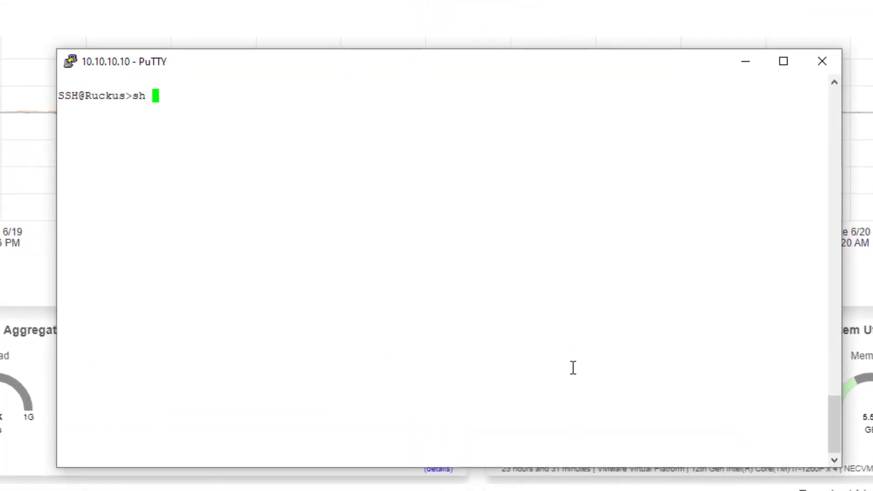
key("Return")
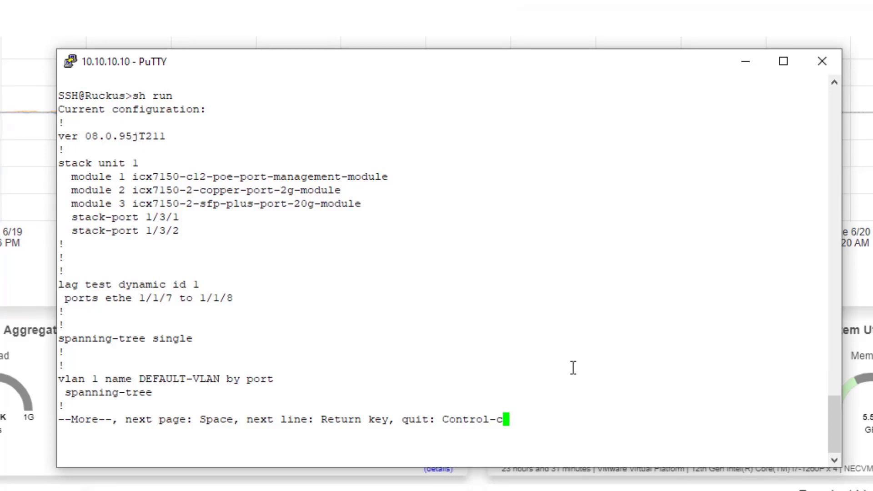
key("space")
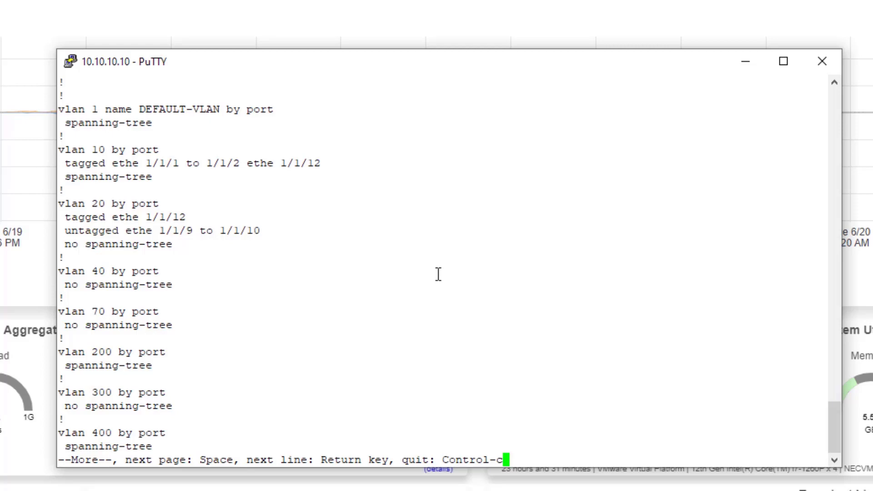
key("space")
key("space")
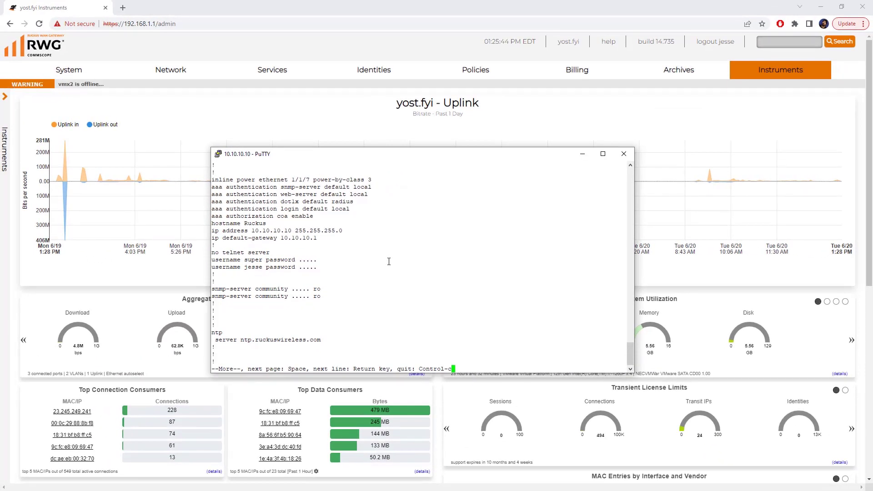
Go to the Network › Wired page in the RWG web admin.
left_click(166, 122)
mouse_move(169, 71)
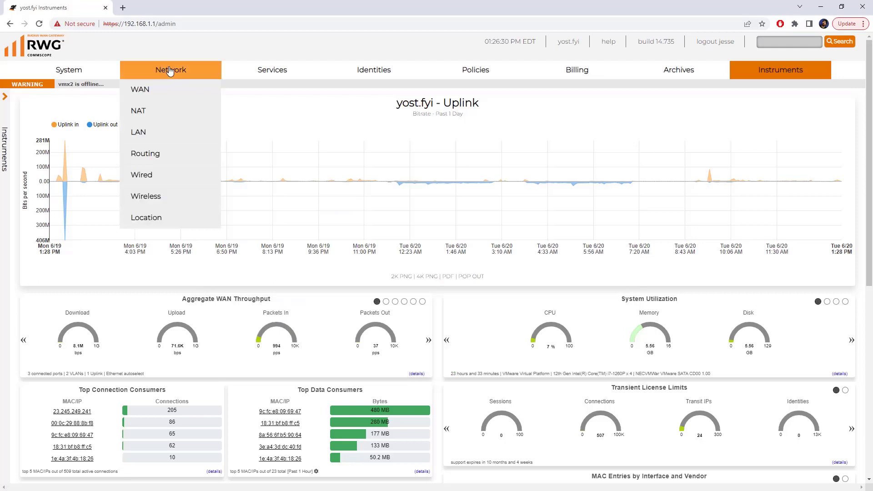
left_click(164, 180)
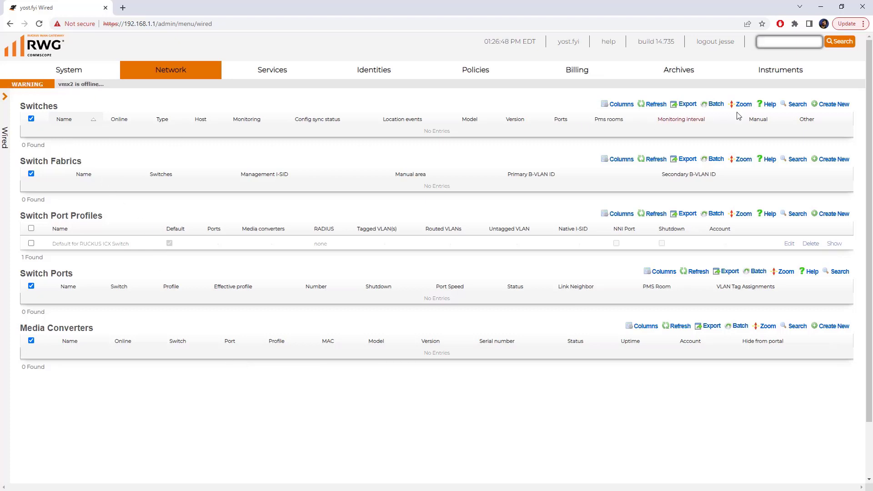
Start a new switch Lab-ICX-10 with host 10.10.10.10, mask 255.255.255.0, gateway 10.10.10.1.
left_click(833, 104)
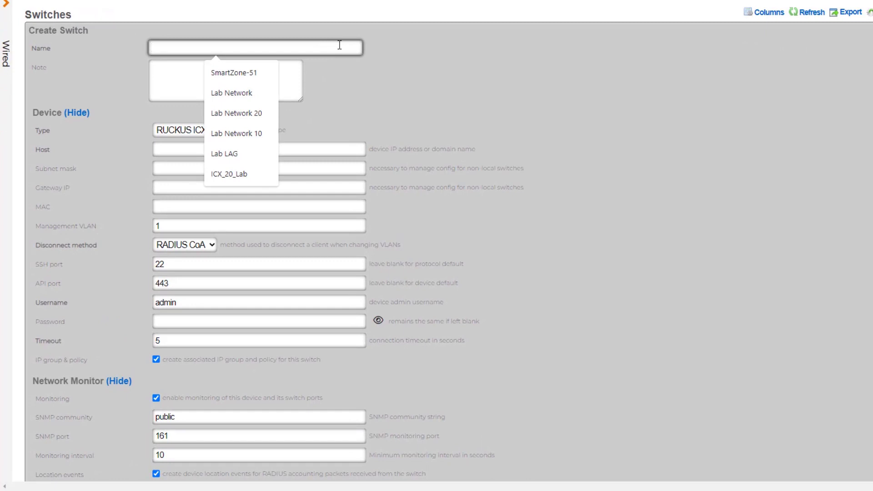
type("Lab-ICX-10")
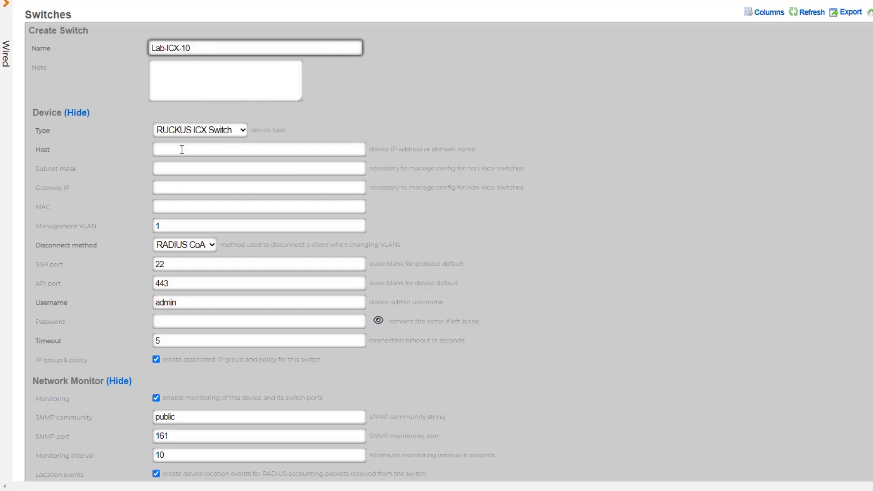
left_click(182, 150)
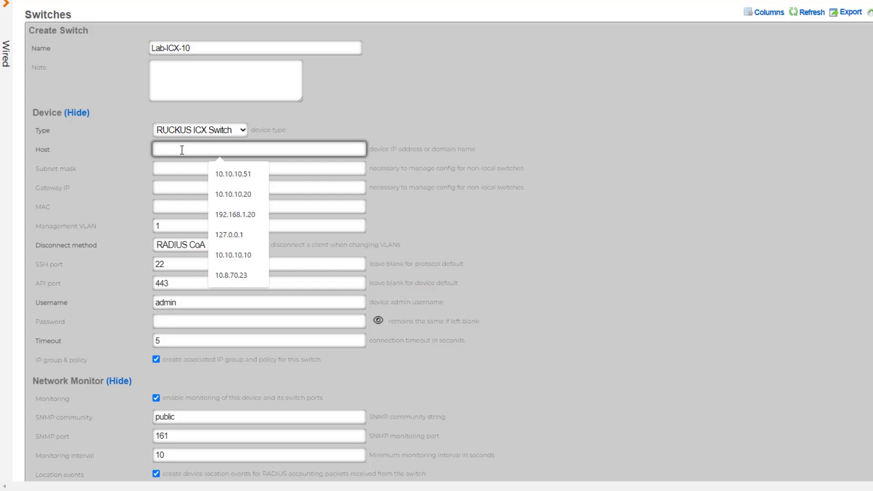
type("10.10.10.10")
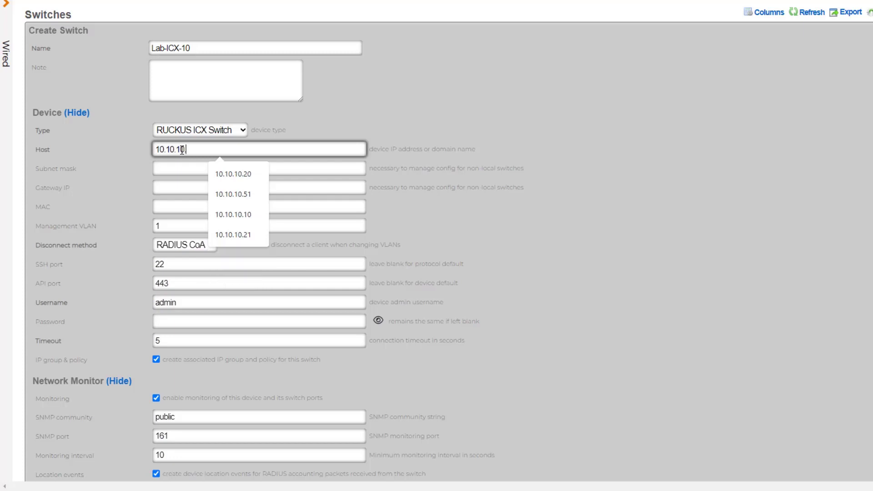
left_click(182, 166)
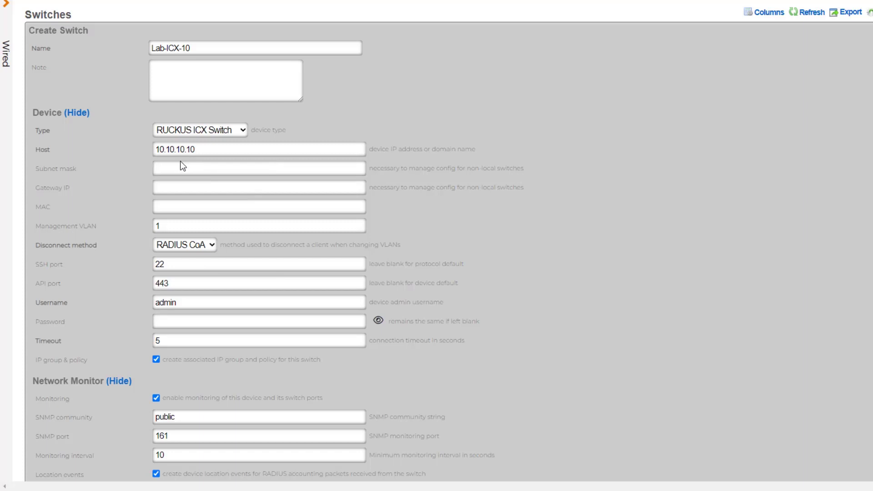
left_click(182, 166)
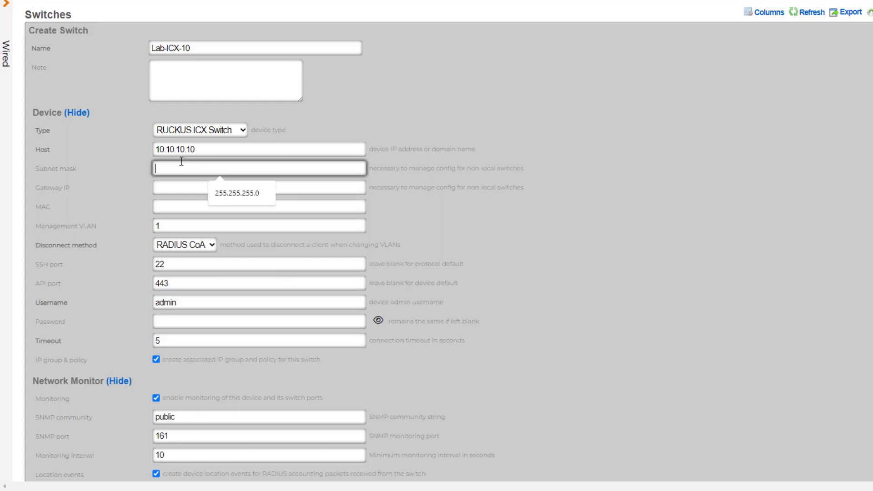
left_click(230, 198)
left_click(208, 184)
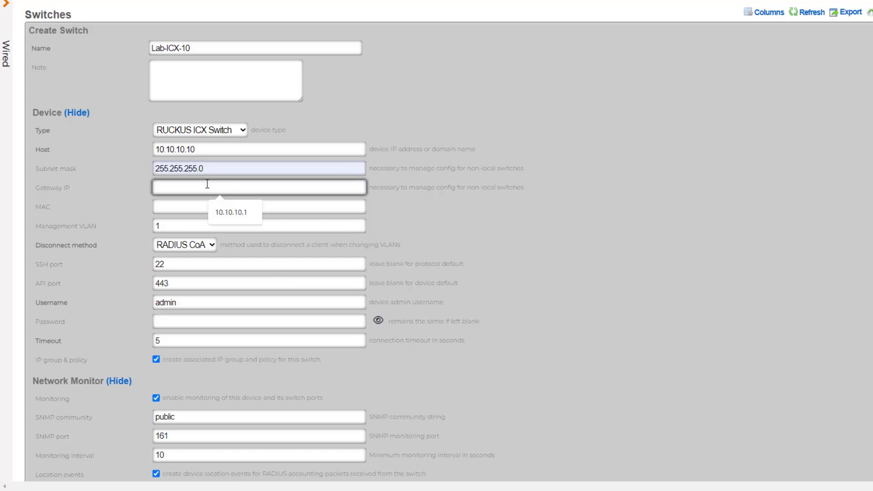
left_click(231, 212)
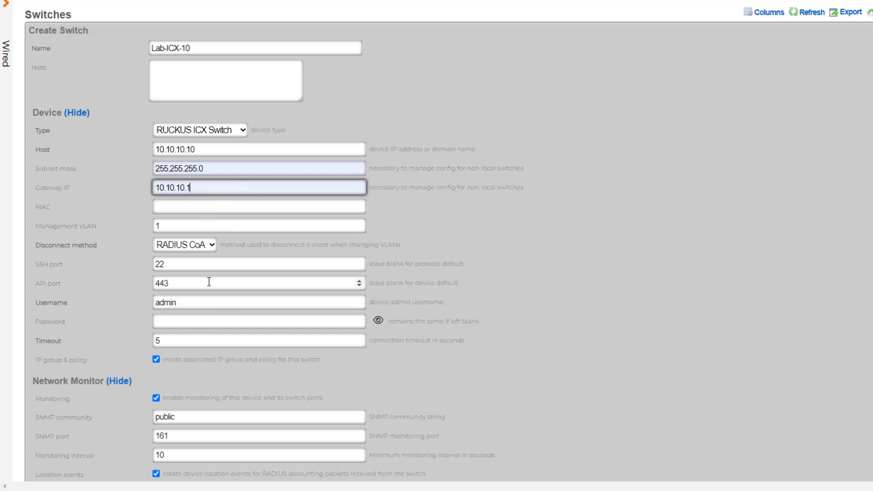
Change the API port from 443 to 22 and enter the switch login username and password.
left_click(180, 263)
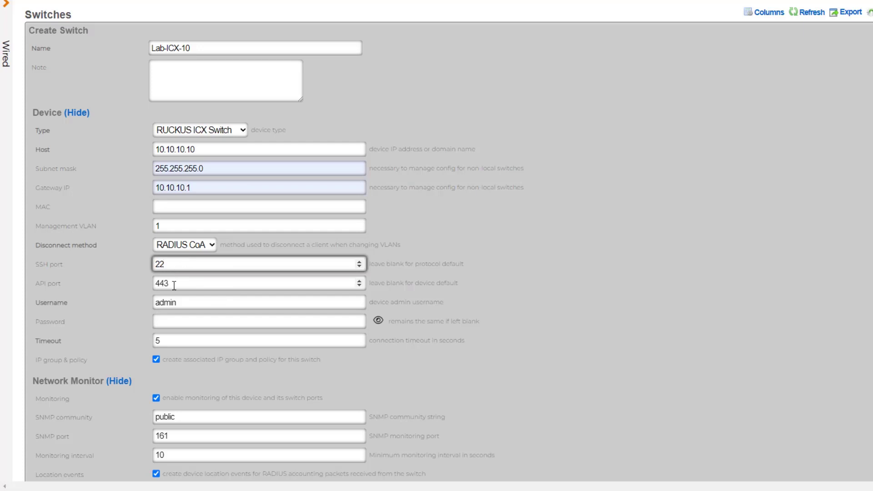
left_click(173, 285)
left_click_drag(174, 284, 144, 283)
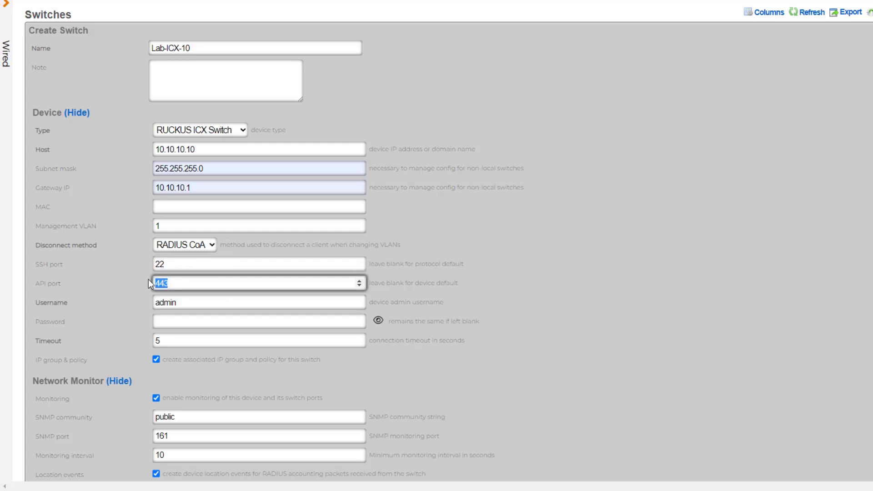
type("22")
key("Tab")
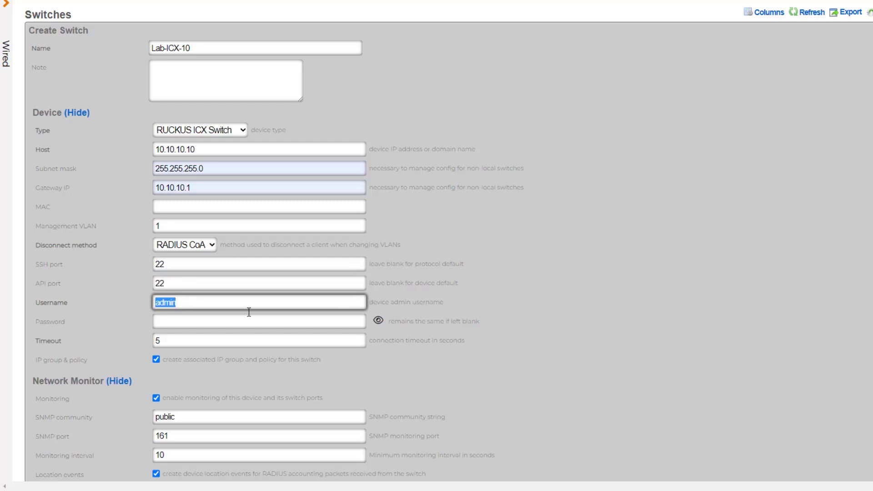
type("jesse")
left_click(284, 326)
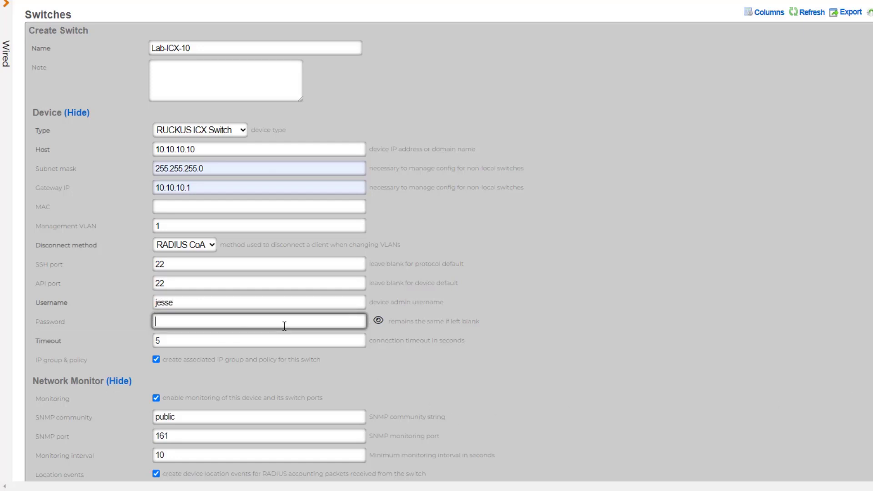
type("password")
scroll(244, 298, "down", 3)
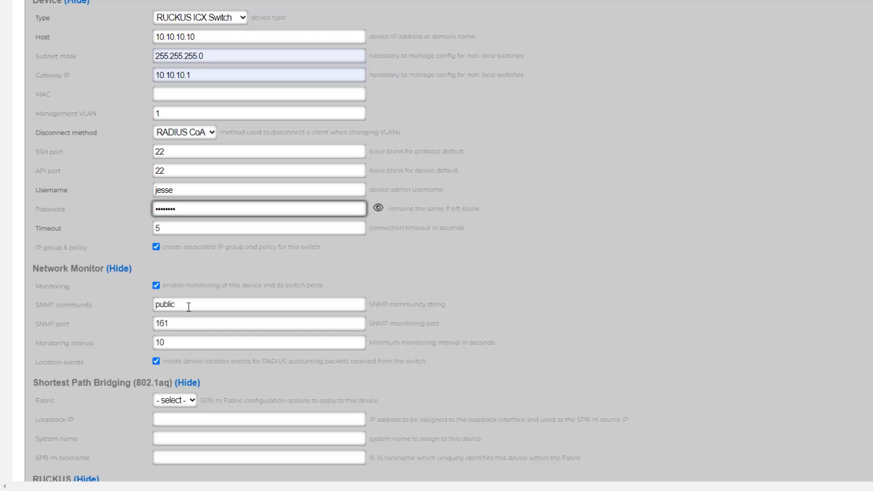
scroll(188, 305, "down", 4)
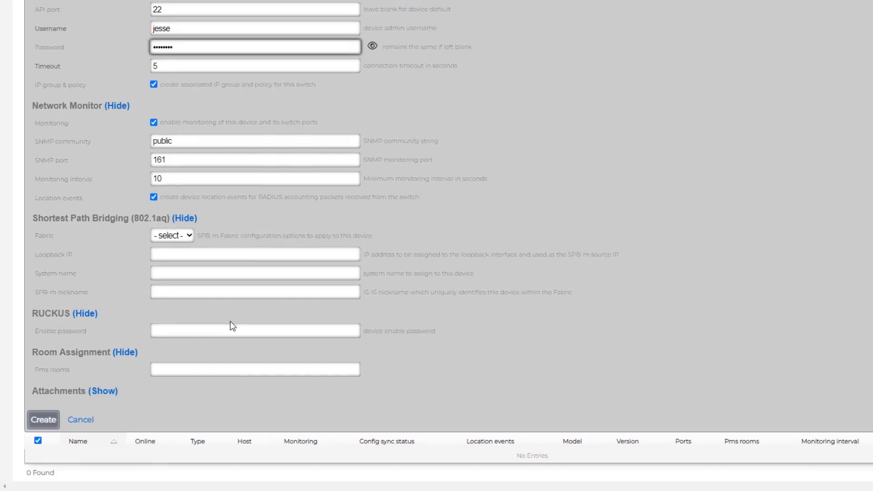
Create the Lab-ICX-10 switch and check it appears online as ICX7150-C12-POE with 16 ports.
left_click(51, 424)
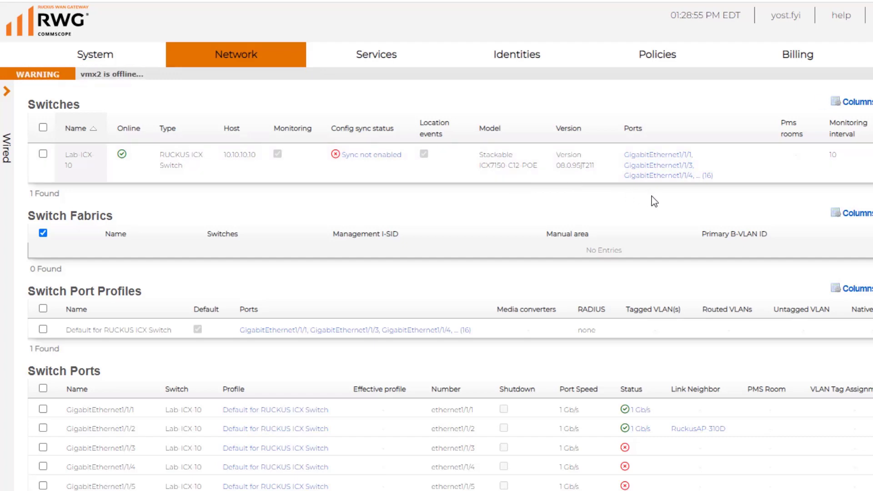
scroll(653, 201, "down", 3)
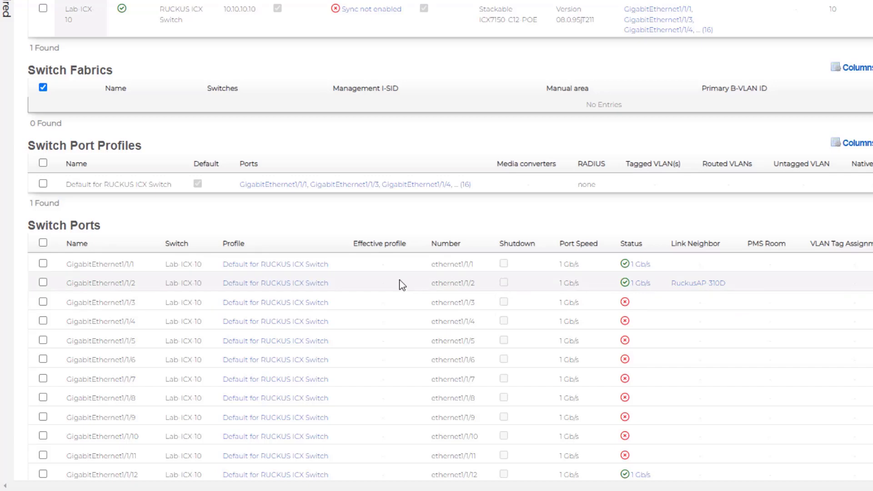
scroll(399, 280, "down", 3)
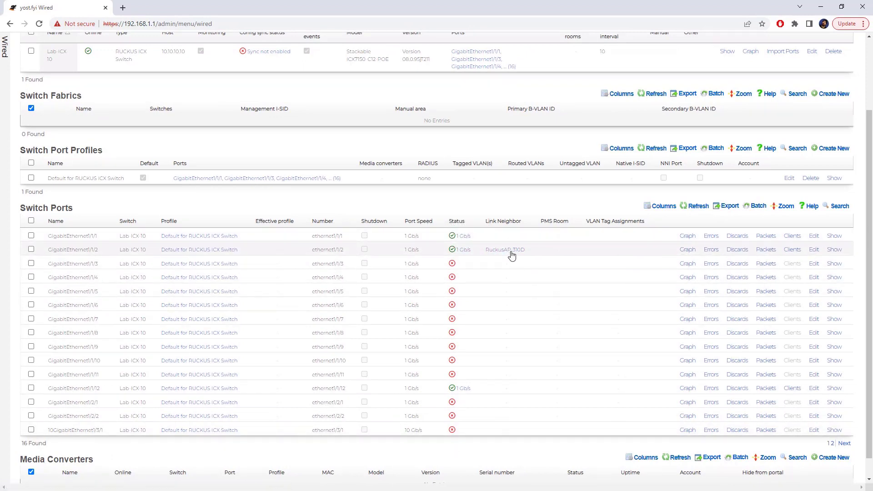
scroll(478, 301, "up", 1)
scroll(478, 302, "up", 2)
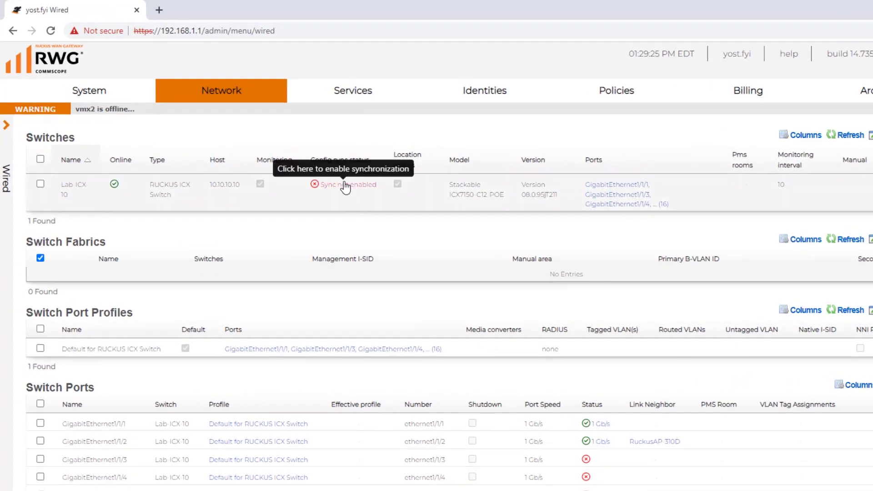
From Lab-ICX-10's 'Sync not enabled' options, download a backup of its running configuration.
left_click(348, 184)
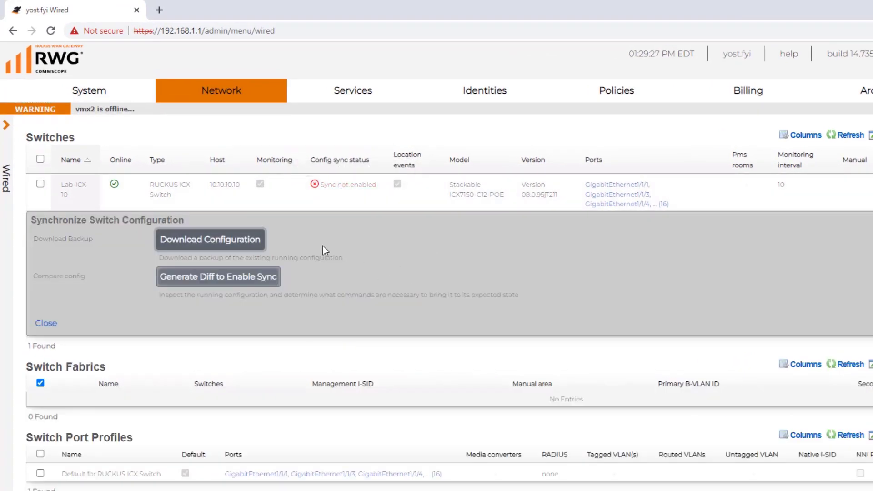
left_click(250, 244)
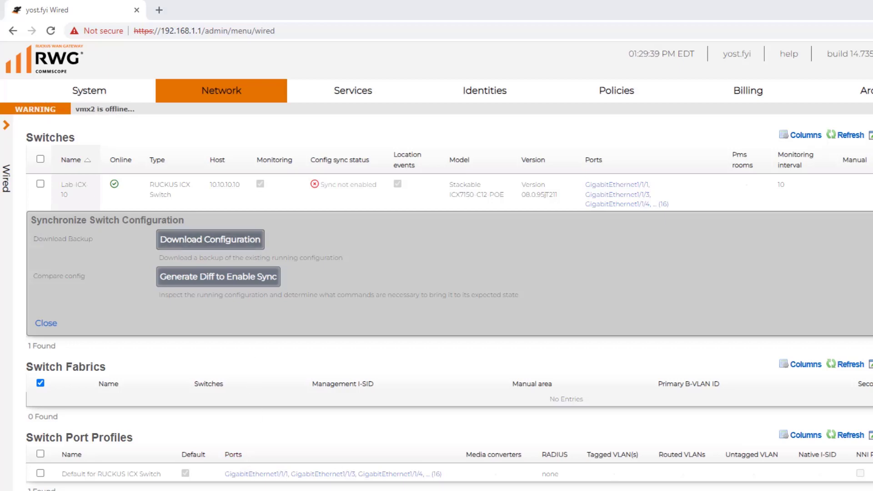
scroll(641, 356, "down", 2)
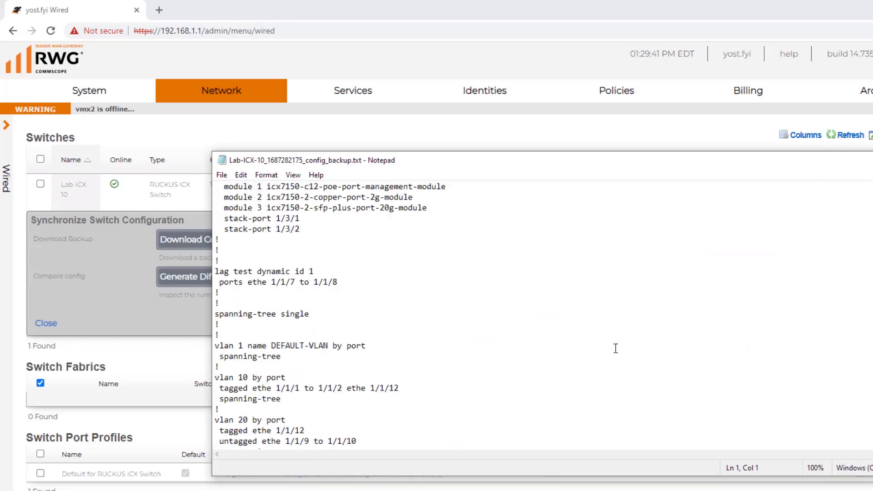
scroll(278, 326, "down", 4)
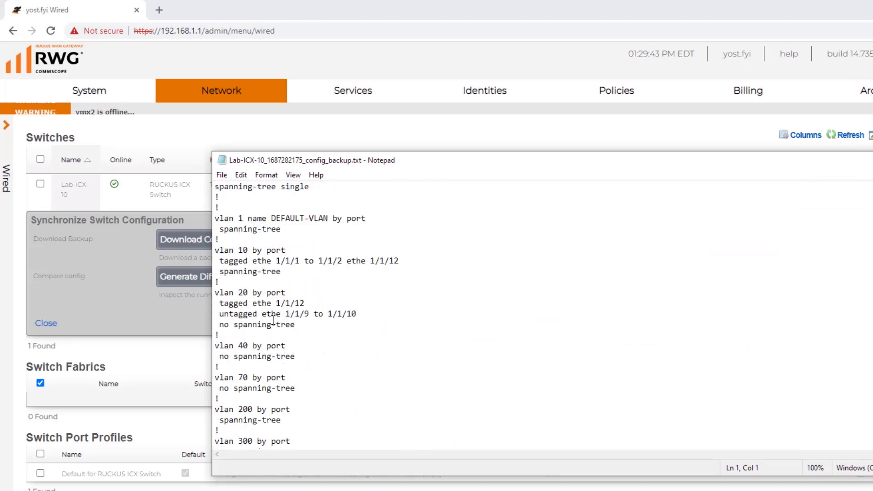
scroll(273, 321, "down", 12)
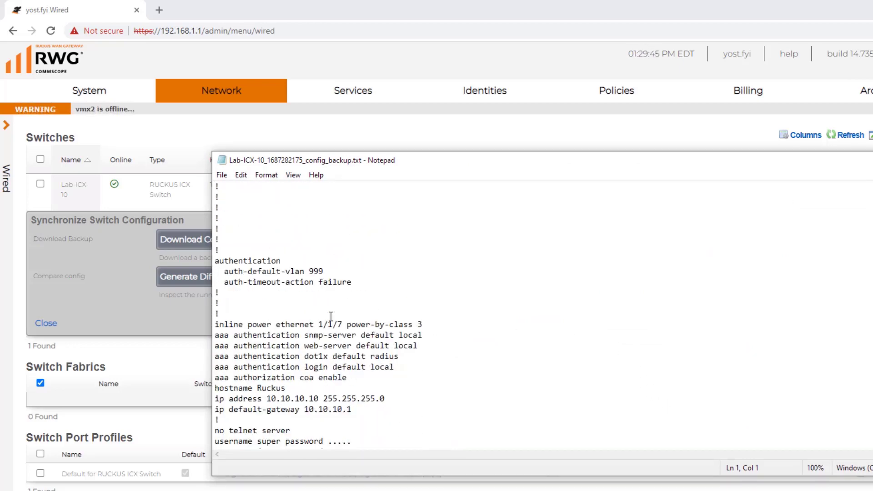
scroll(334, 317, "down", 4)
scroll(446, 326, "up", 4)
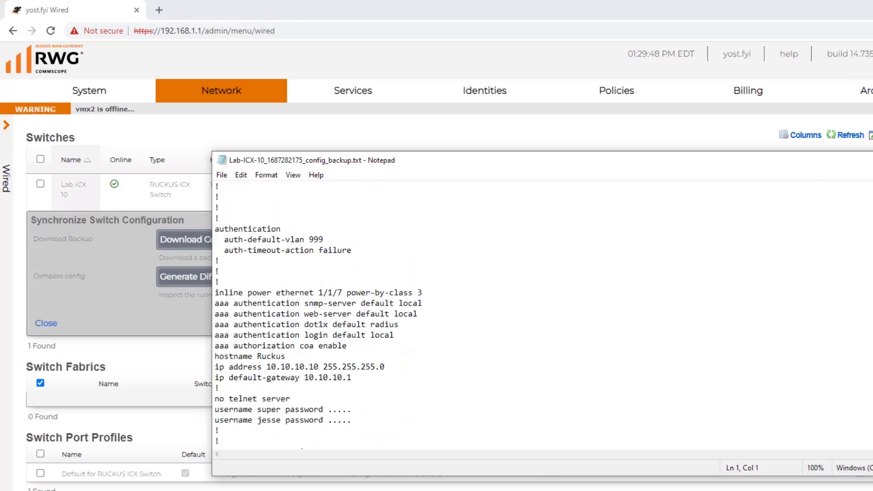
key("alt+F4")
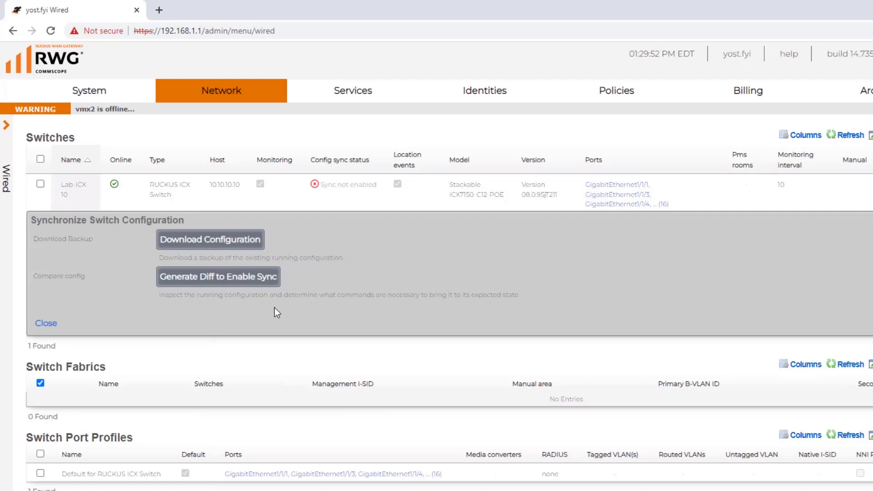
Generate the sync diff and review the push script removing ports from VLANs 10 and 20.
left_click(264, 280)
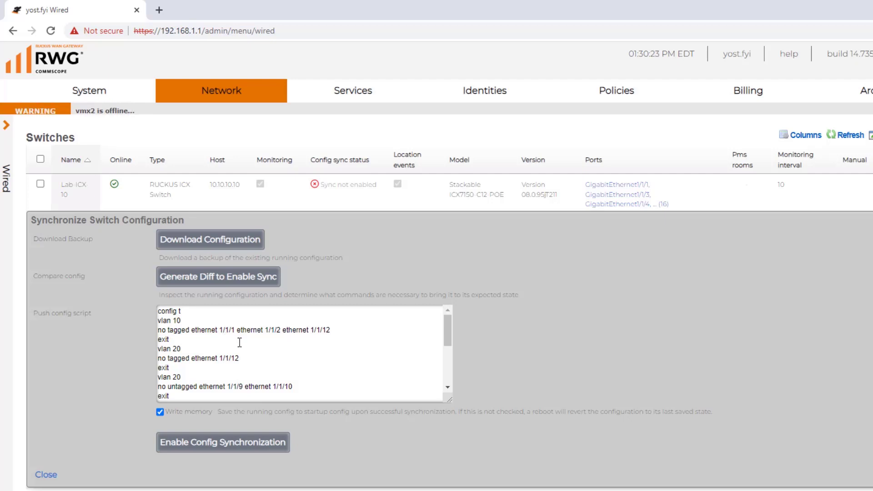
scroll(255, 349, "down", 2)
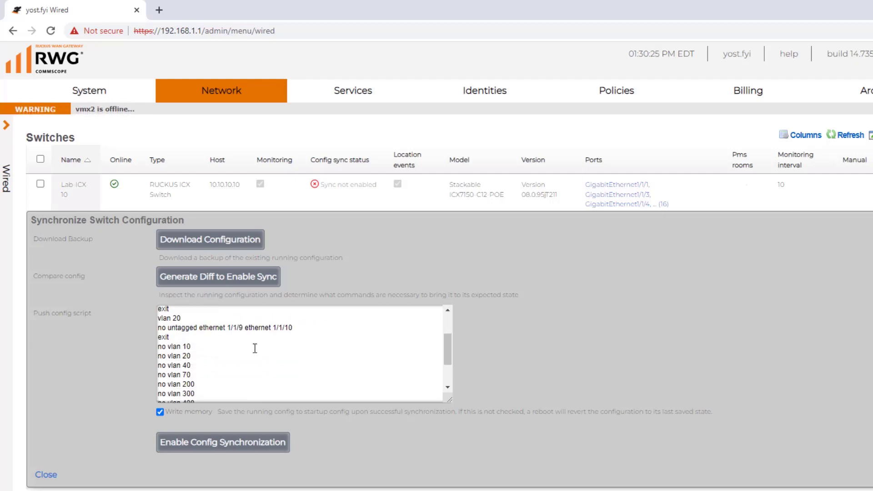
scroll(202, 348, "down", 2)
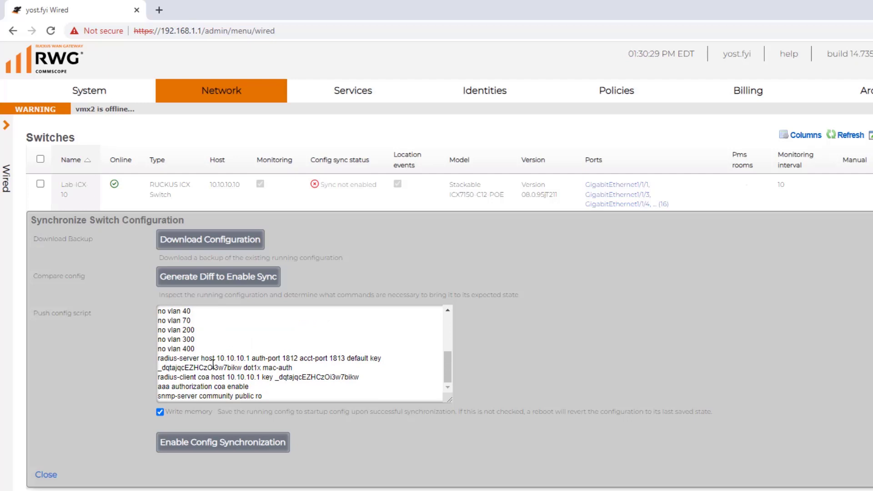
scroll(250, 364, "down", 1)
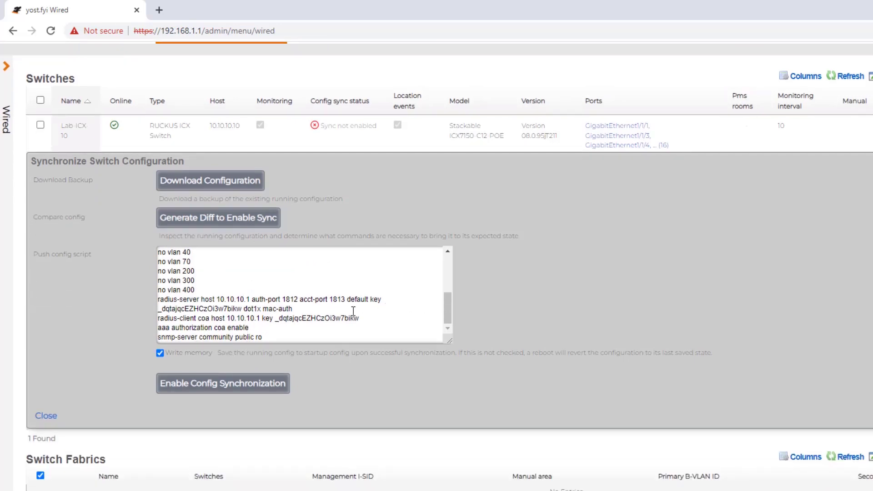
left_click(447, 306)
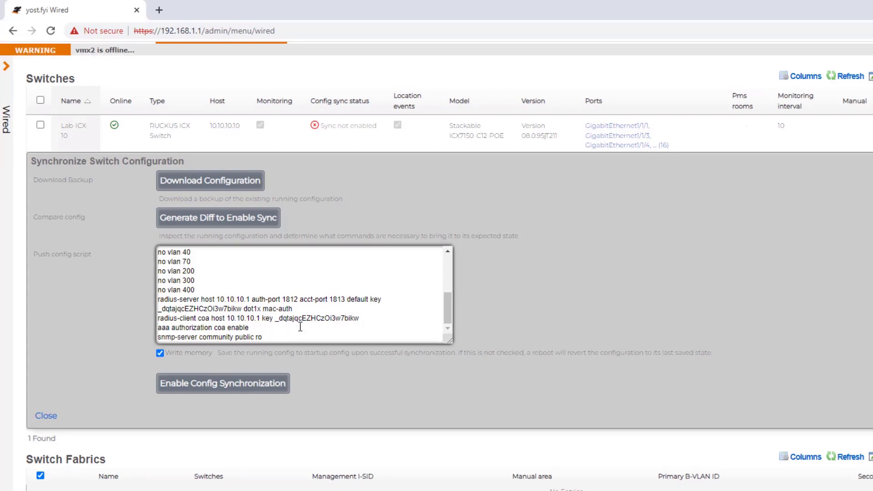
scroll(319, 309, "up", 3)
scroll(320, 308, "up", 1)
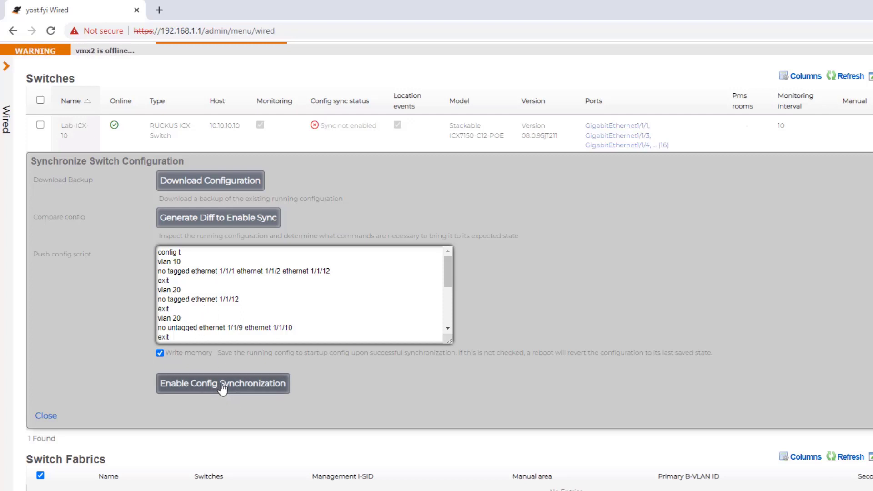
Enable config synchronization for Lab-ICX-10, accept the connectivity warning, and check the results.
left_click(225, 385)
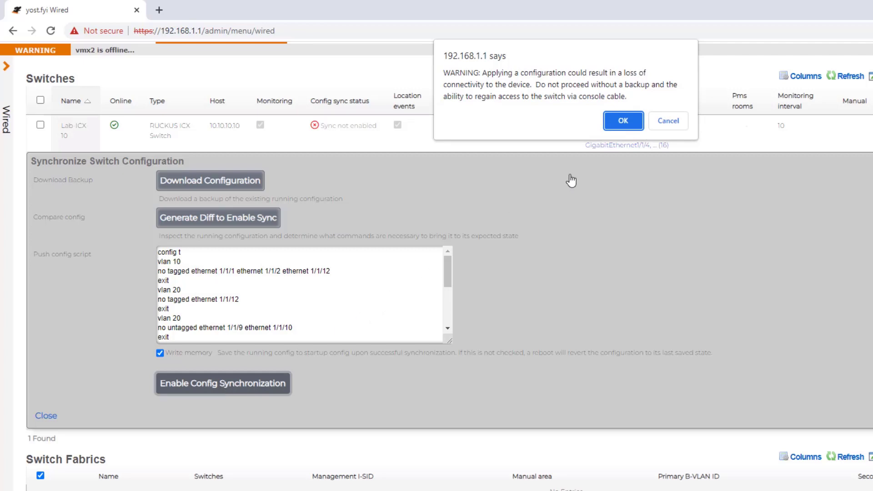
left_click(623, 121)
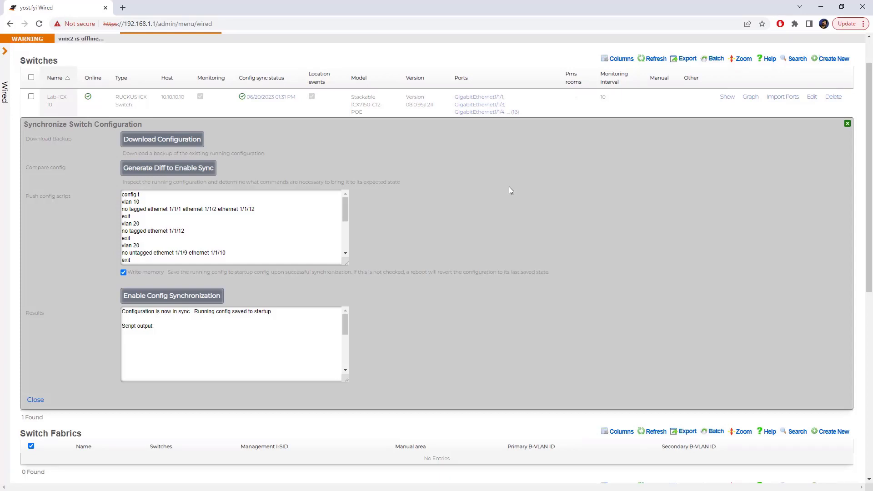
mouse_move(348, 320)
left_mouse_down()
mouse_move(345, 339)
mouse_move(352, 304)
left_mouse_up()
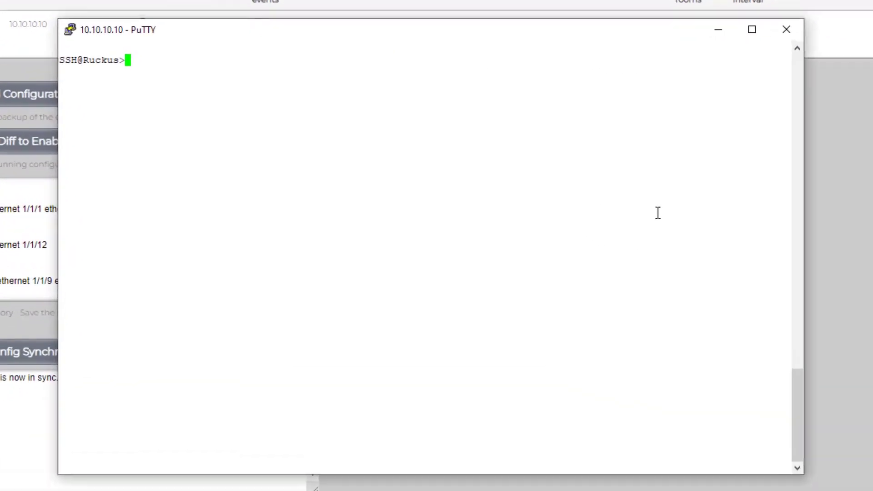
Page through 'sh run' output in PuTTY, then close and confirm ending the SSH session.
type("sh run")
key("Return")
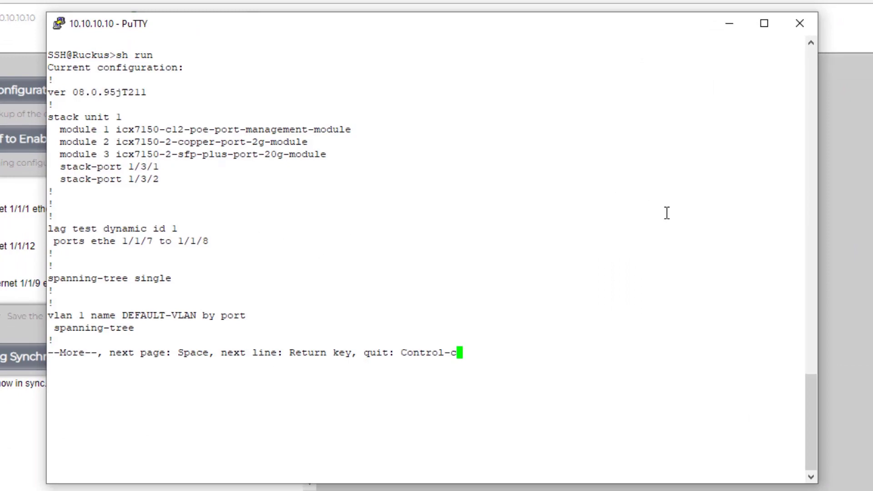
key("space")
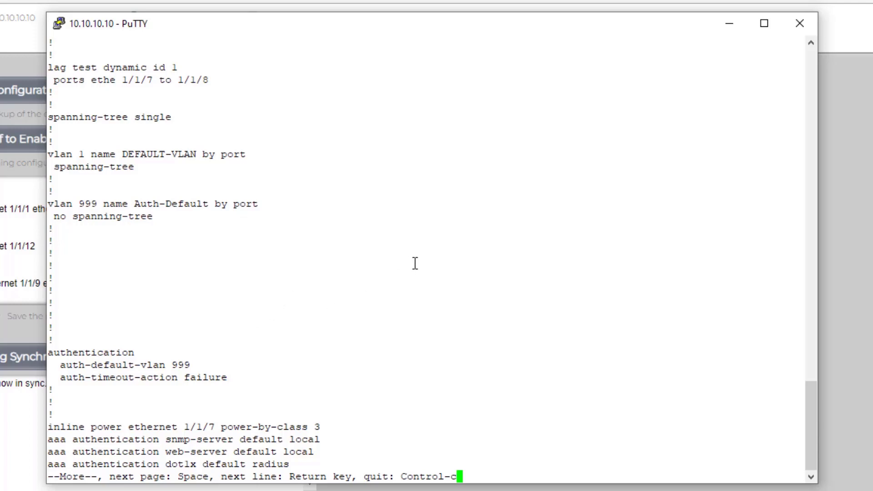
key("space")
key("space")
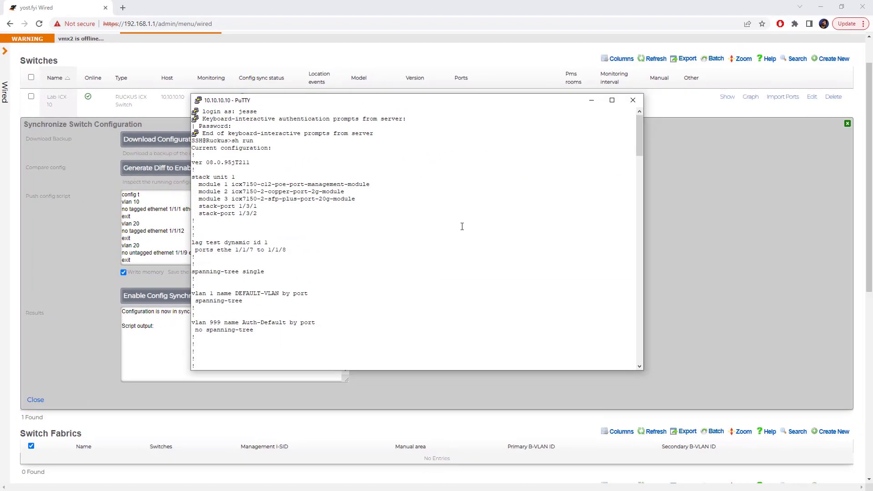
left_click(633, 100)
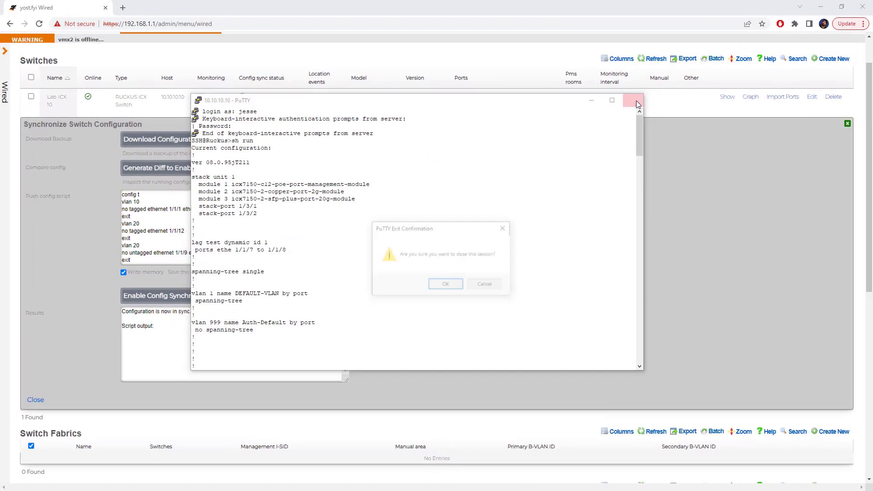
left_click(446, 285)
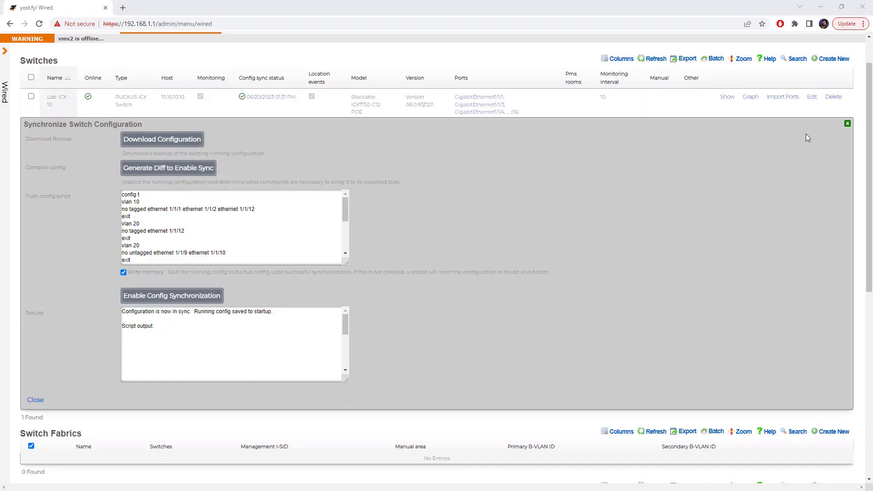
Close the Synchronize Switch Configuration panel and return to the top of the Wired page.
left_click(847, 124)
scroll(242, 160, "up", 1)
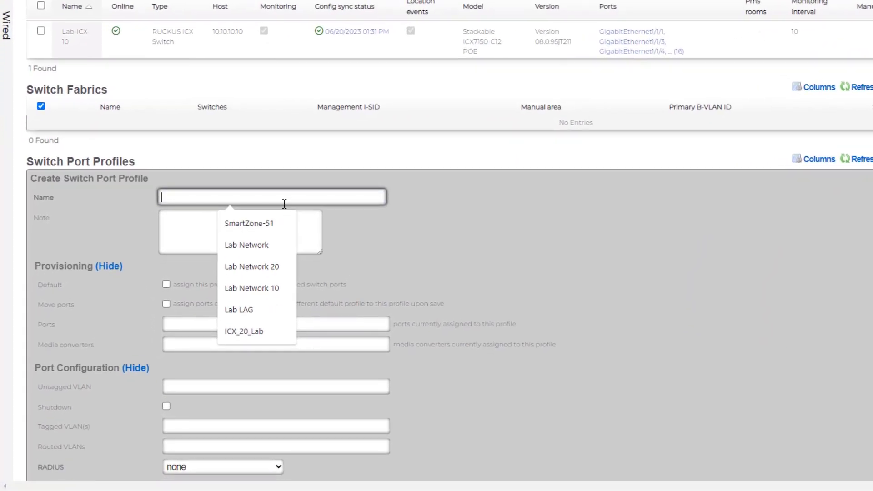
Name the new port profile ICX-VLAN-10 and select ports 1/1/1, 1/1/2 and 1/1/12.
type("ICX-VLAN-")
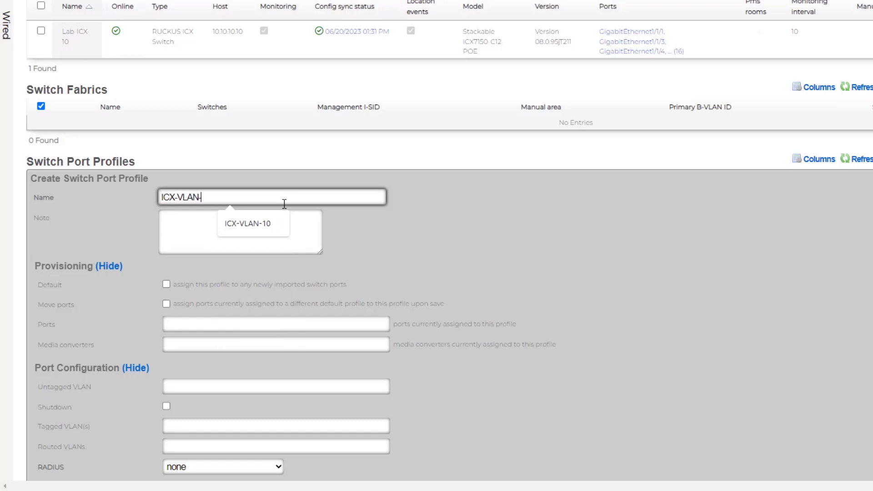
type("10")
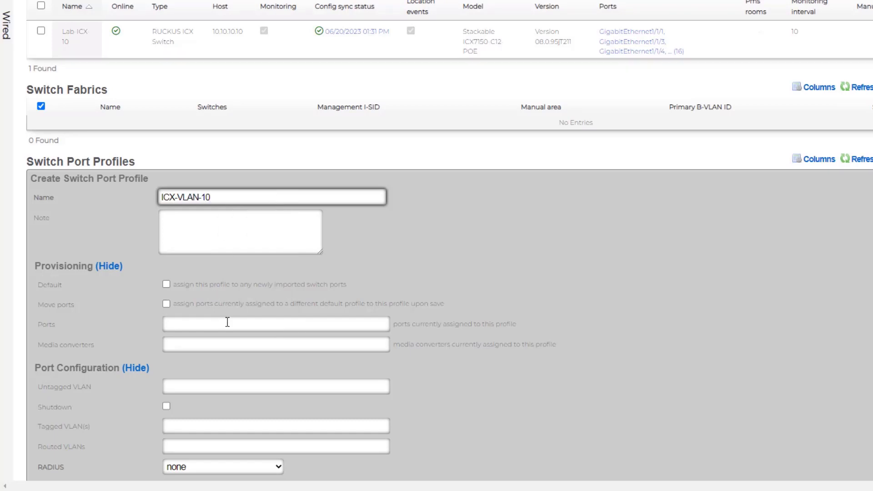
left_click(228, 326)
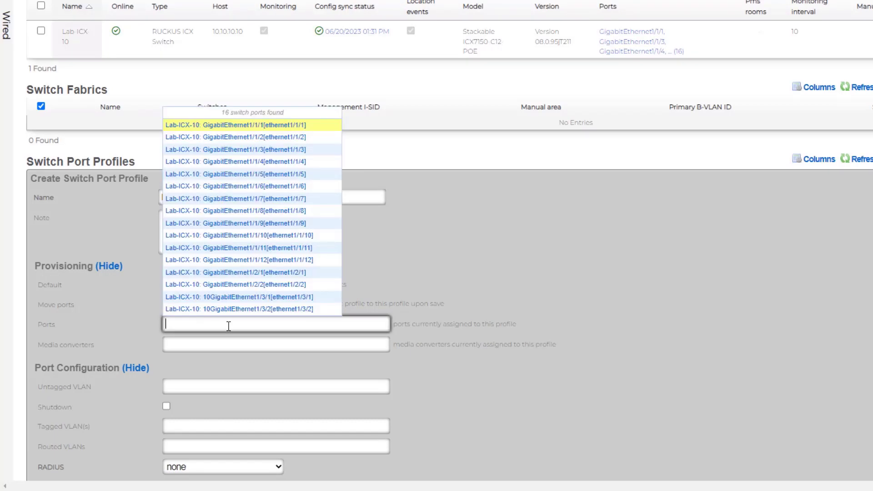
left_click(302, 126)
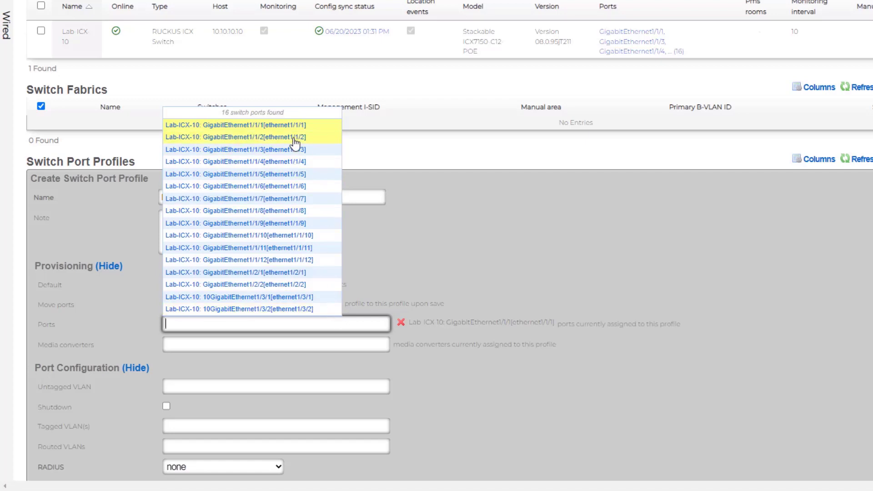
left_click(293, 138)
left_click(308, 264)
Add VLAN10 as the profile's tagged VLAN and create the ICX-VLAN-10 profile.
scroll(639, 283, "down", 4)
left_click(253, 261)
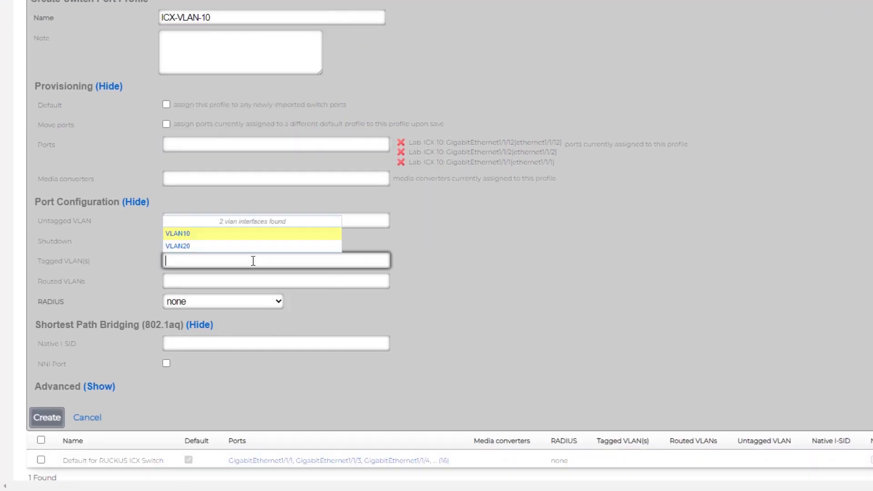
left_click(187, 236)
left_click(678, 245)
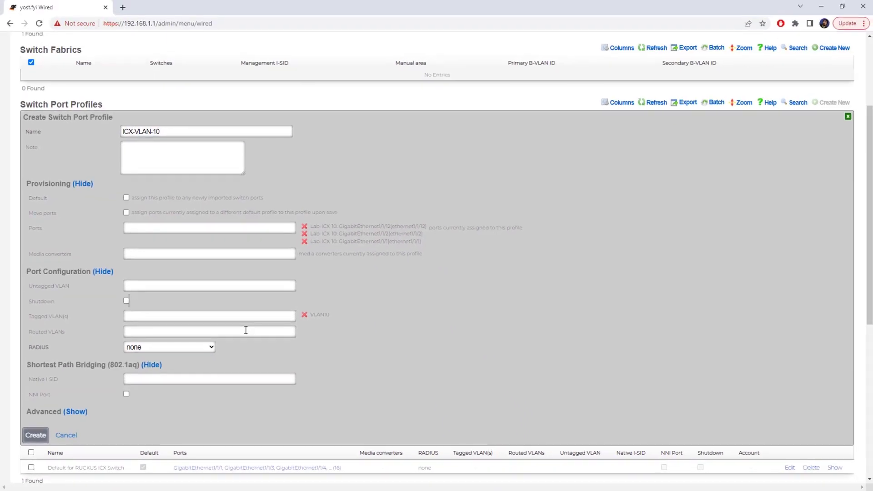
left_click(36, 435)
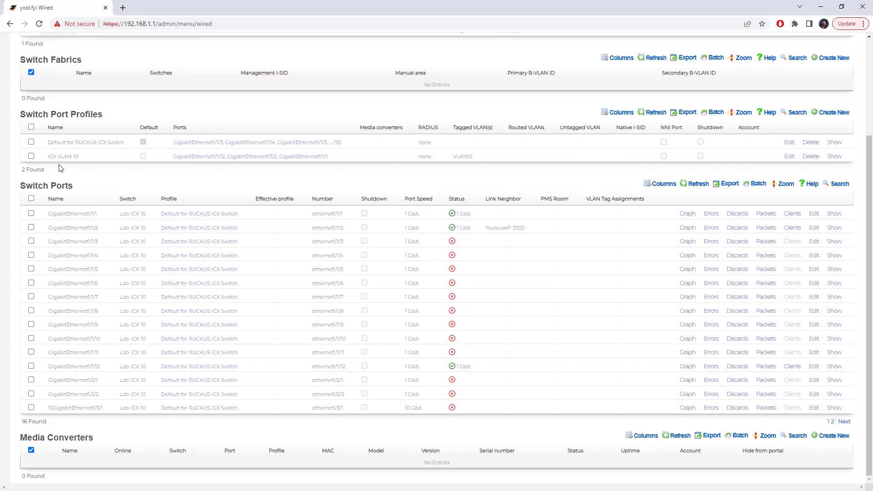
scroll(215, 171, "up", 1)
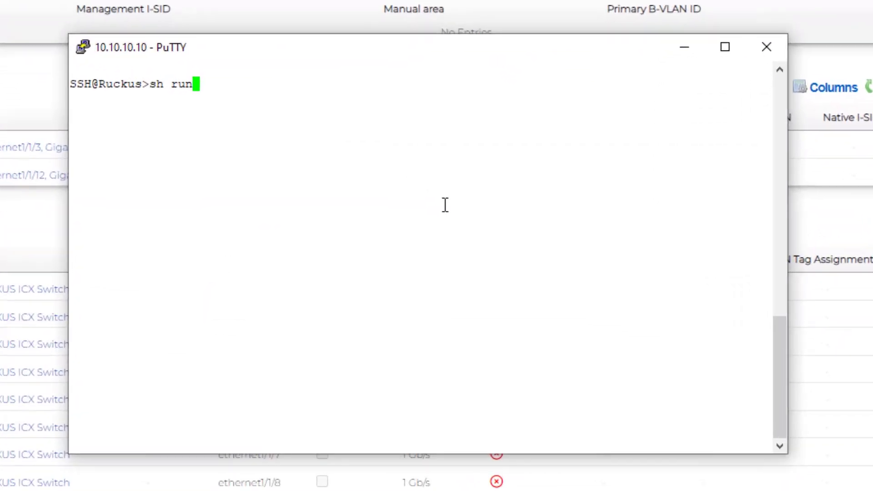
Show the running config to verify VLAN 10 is tagged on ports 1/1/1, 1/1/2, 1/1/12, then close PuTTY.
key("Return")
key("space")
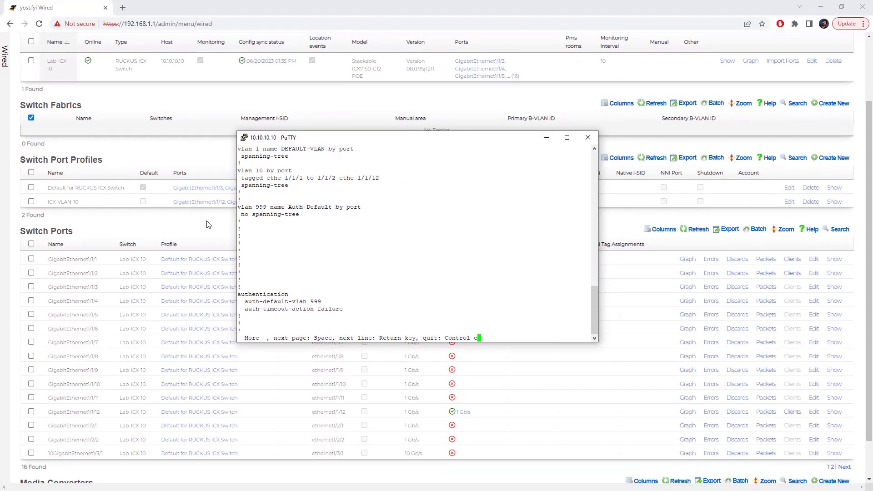
left_click(589, 139)
Confirm ending the SSH session, then refresh Switch Ports to show ICX-VLAN-10 on 1/1/1, 1/1/2, 1/1/12.
left_click(446, 286)
scroll(491, 272, "down", 1)
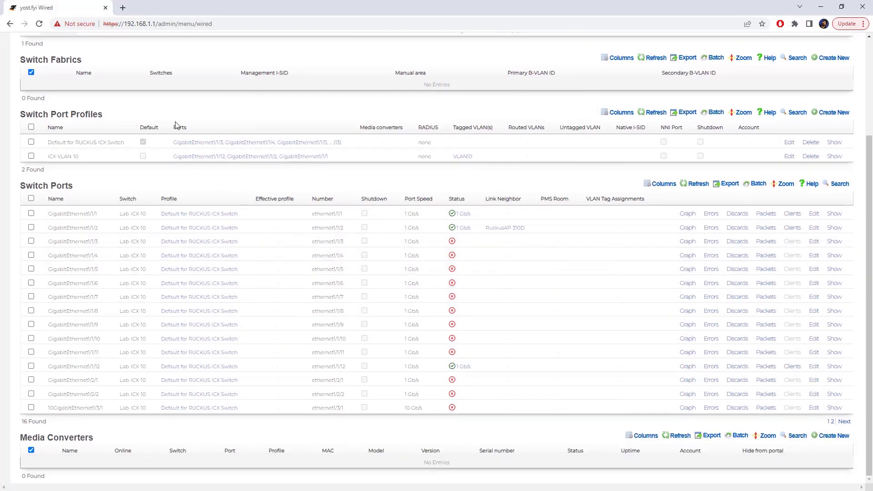
left_click(696, 183)
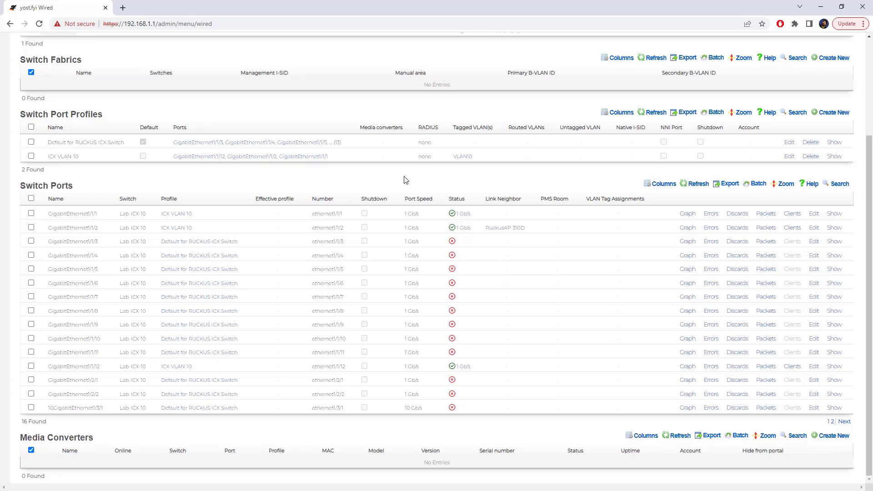
scroll(490, 226, "up", 3)
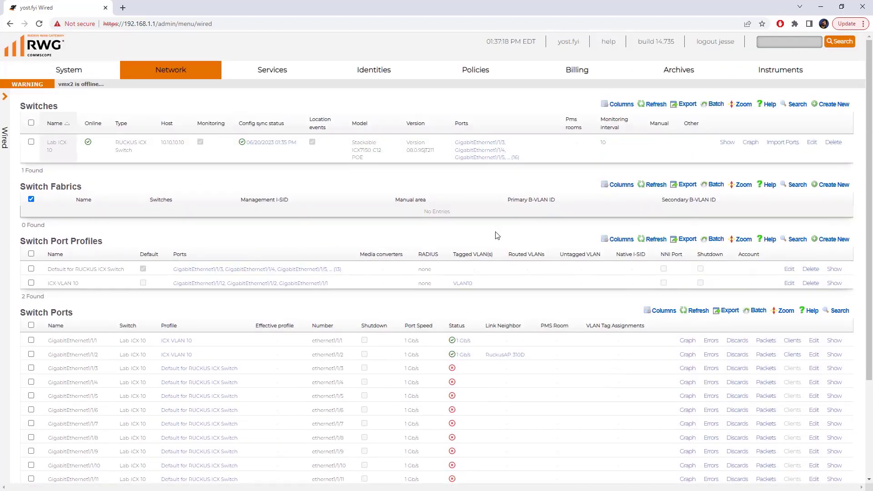